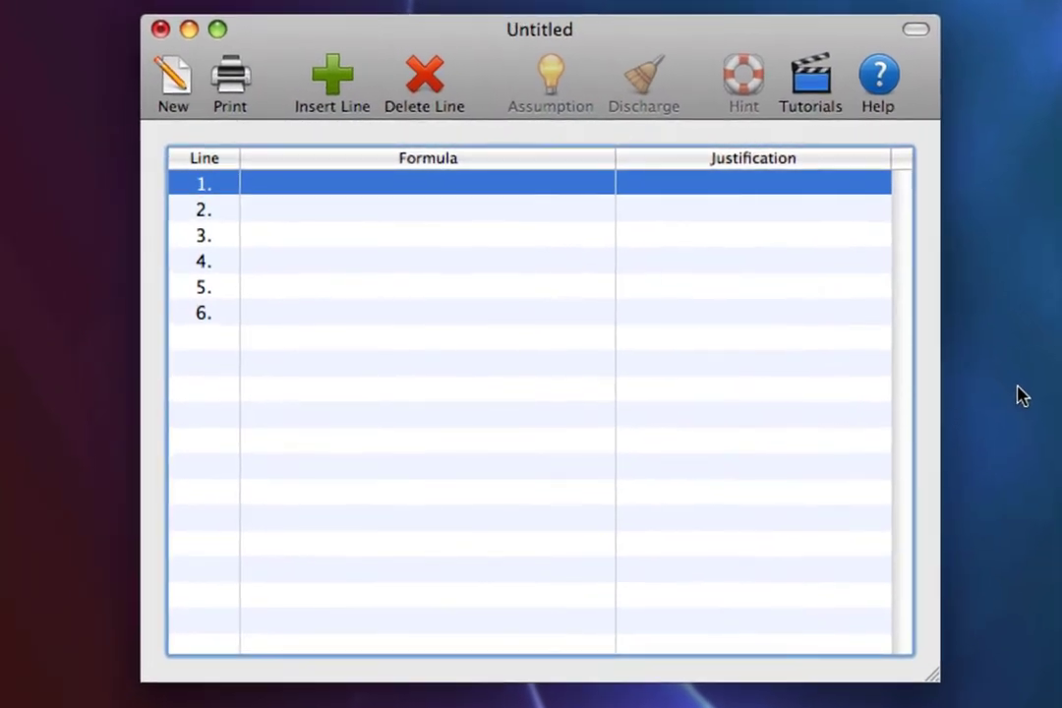
Enter premises (C∨T), (C→~S) and (T→~S) on lines 1–3, each justified P
{"action": "key", "text": "Return"}
{"action": "type", "text": "CvT"}
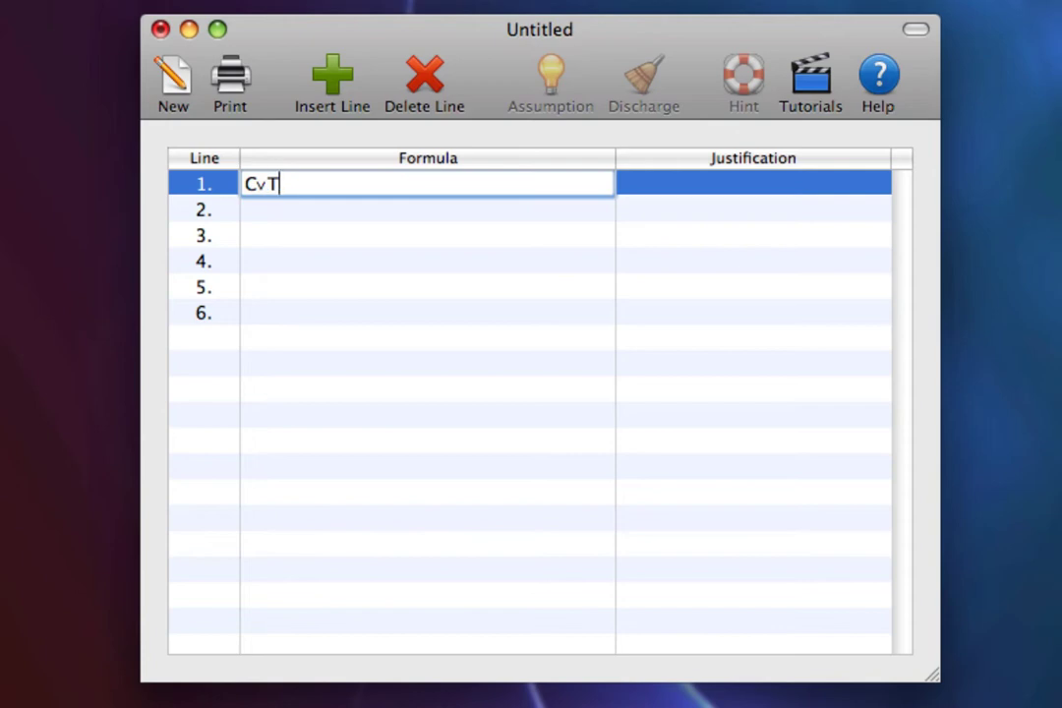
{"action": "key", "text": "Tab"}
{"action": "type", "text": "P"}
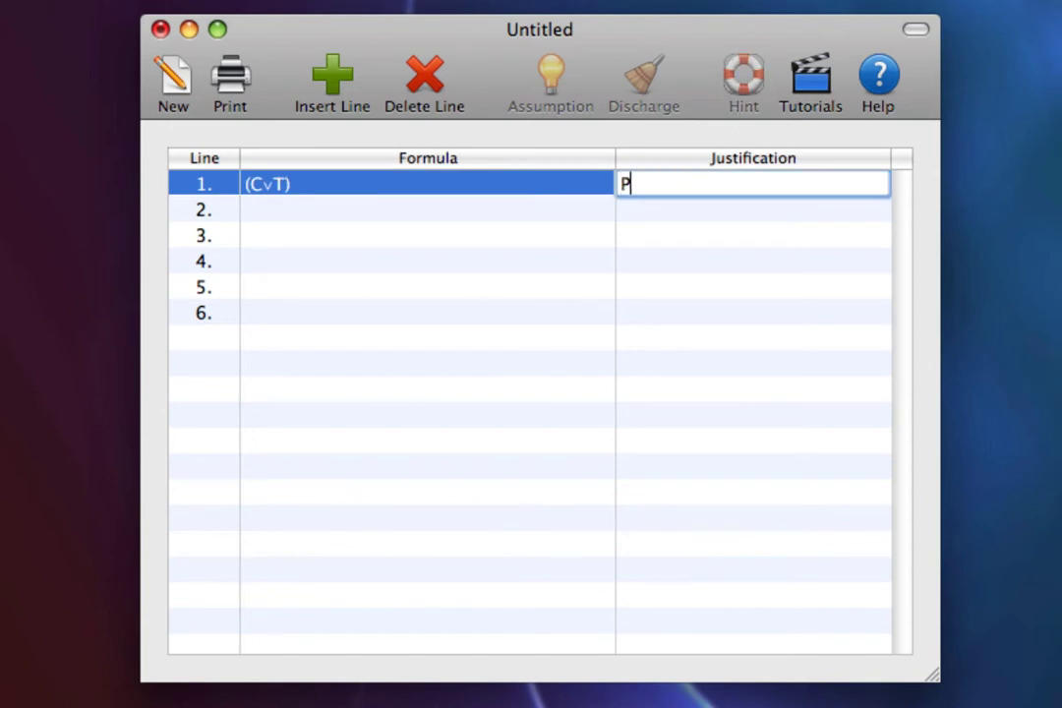
{"action": "key", "text": "Tab"}
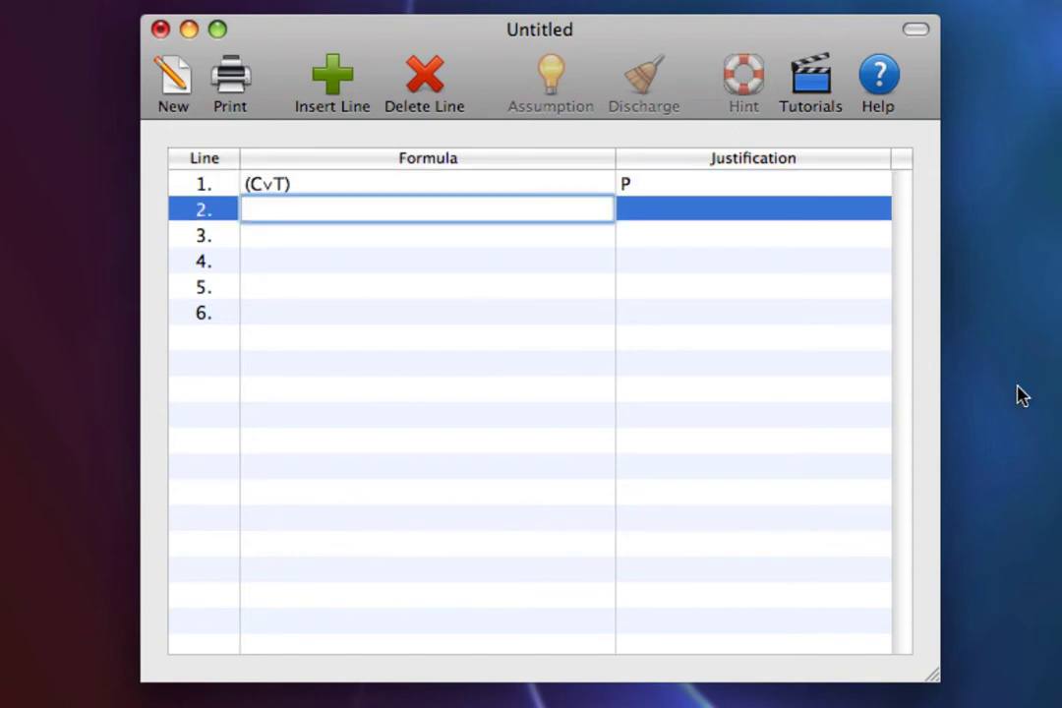
{"action": "type", "text": "C→~S"}
{"action": "key", "text": "Tab"}
{"action": "type", "text": "P"}
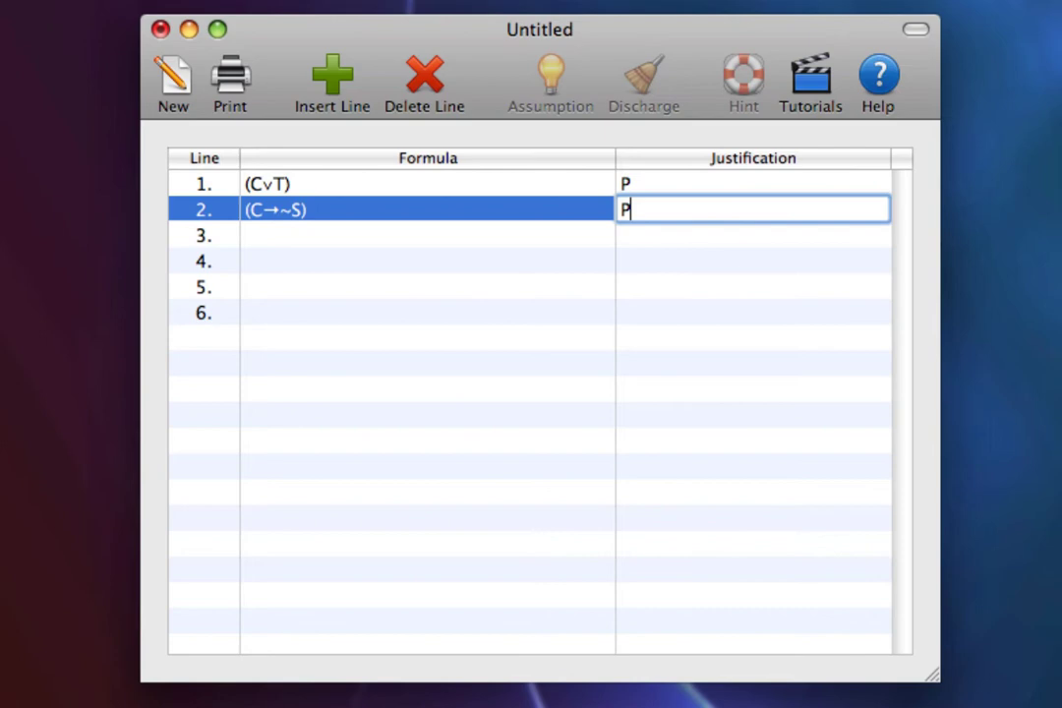
{"action": "key", "text": "Tab"}
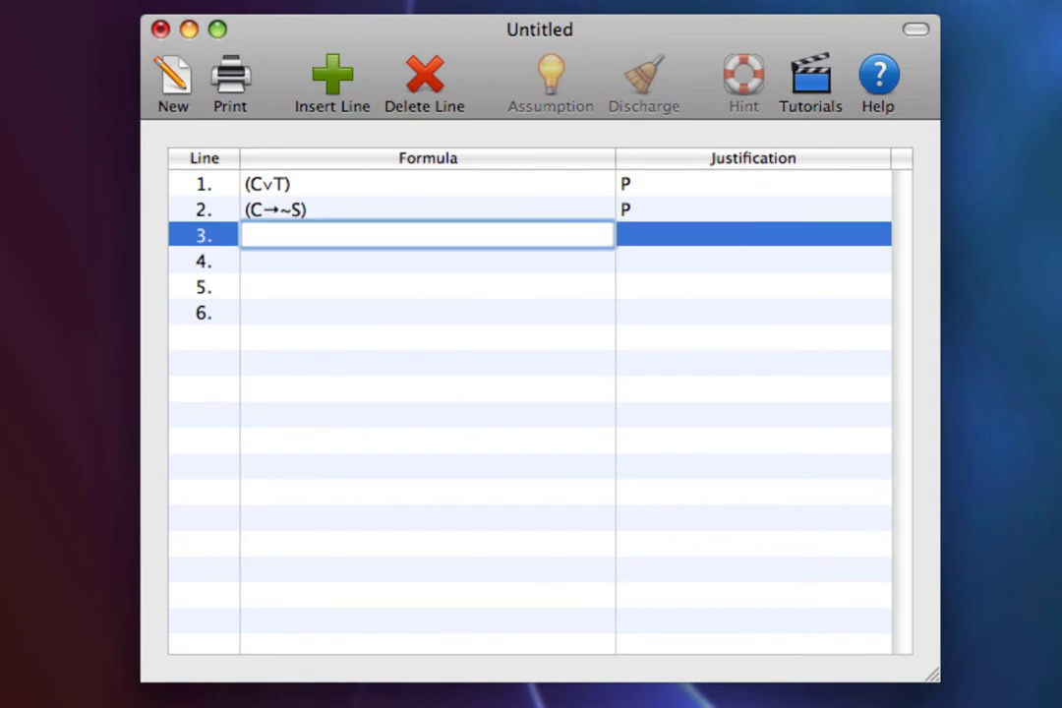
{"action": "type", "text": "T→~S"}
{"action": "key", "text": "Tab"}
{"action": "type", "text": "P"}
{"action": "key", "text": "Return"}
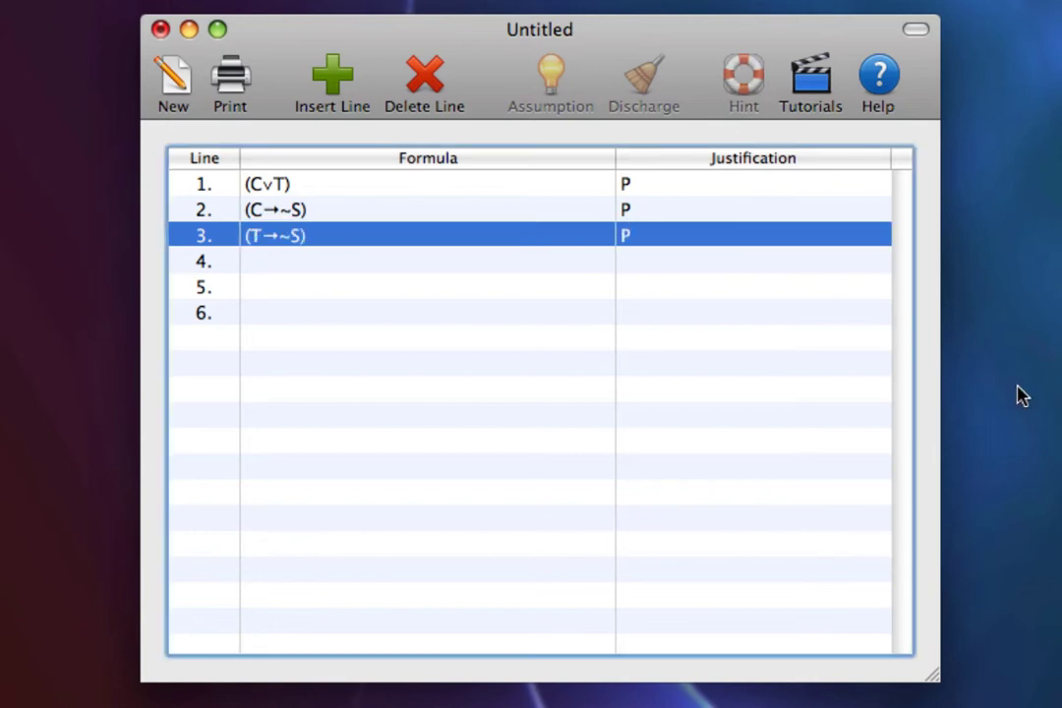
Enter the goal formula ~S on line 6
{"action": "key", "text": "Down"}
{"action": "key", "text": "Down"}
{"action": "key", "text": "Down"}
{"action": "key", "text": "Return"}
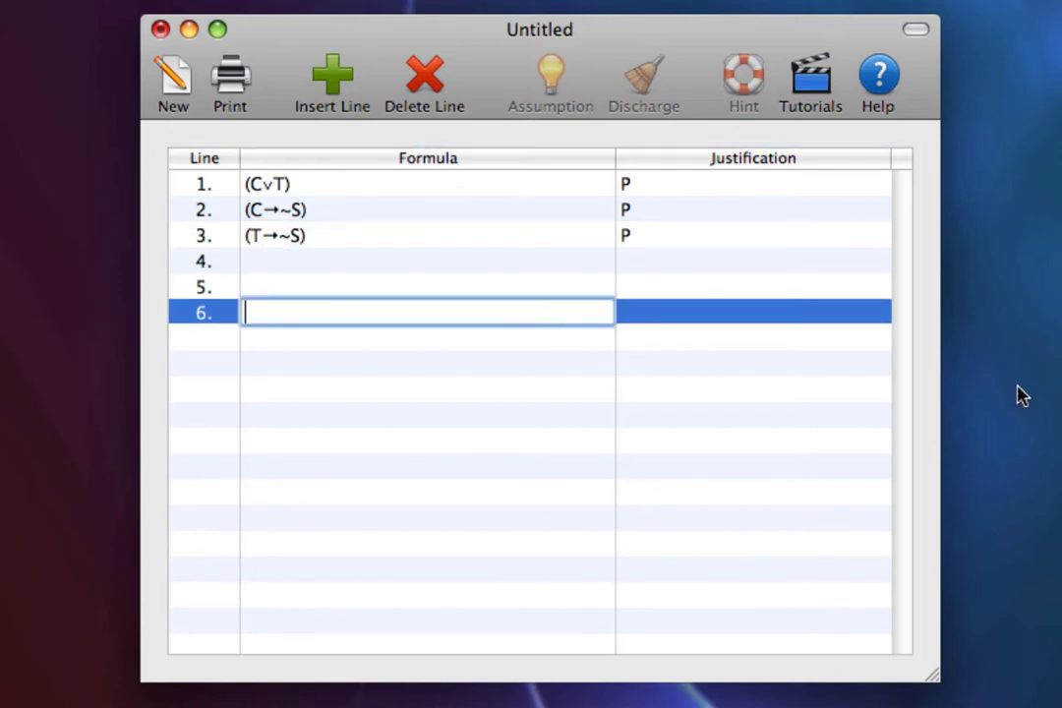
{"action": "type", "text": "~S"}
{"action": "key", "text": "Return"}
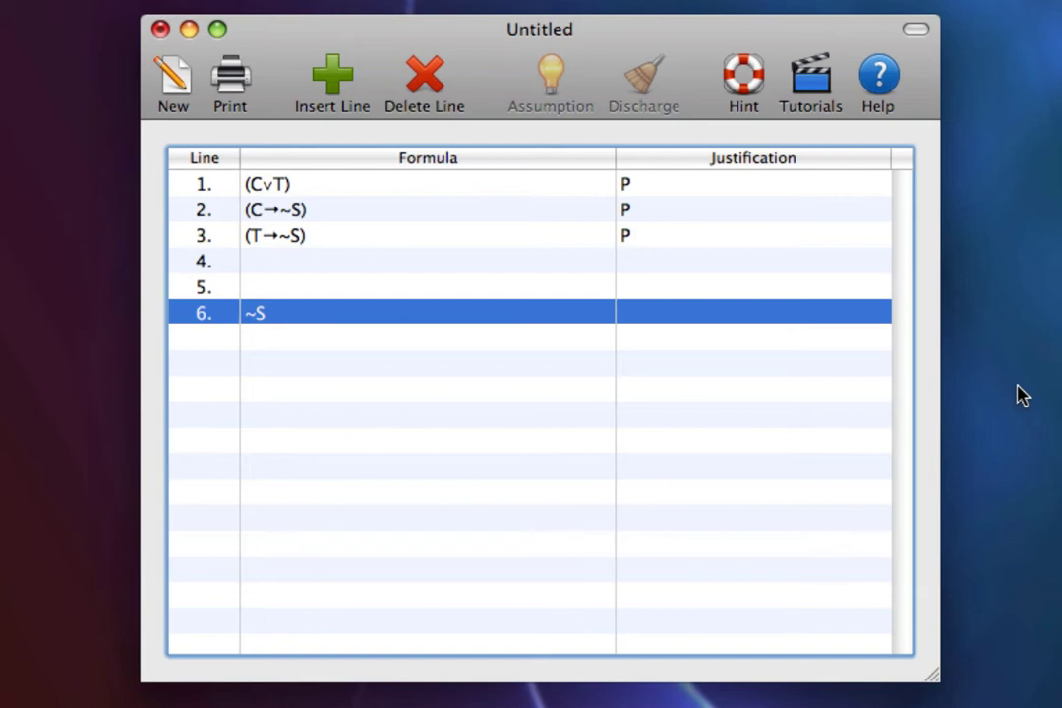
Enter vE as line 6's justification
{"action": "key", "text": "Return"}
{"action": "key", "text": "Tab"}
{"action": "type", "text": "v"}
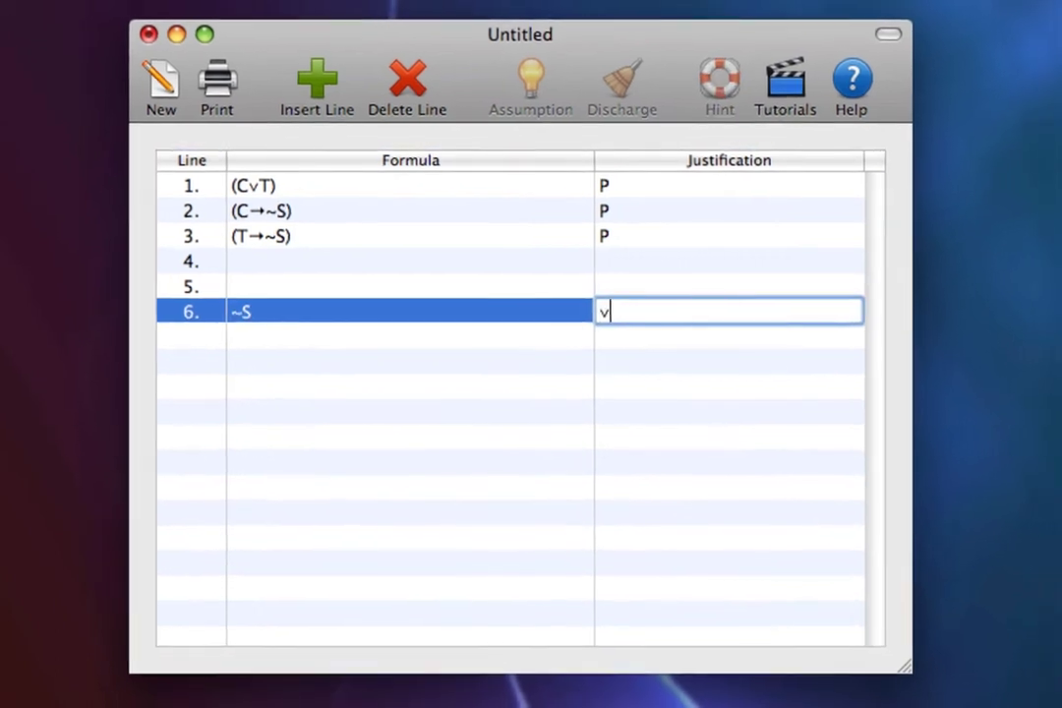
{"action": "type", "text": "E"}
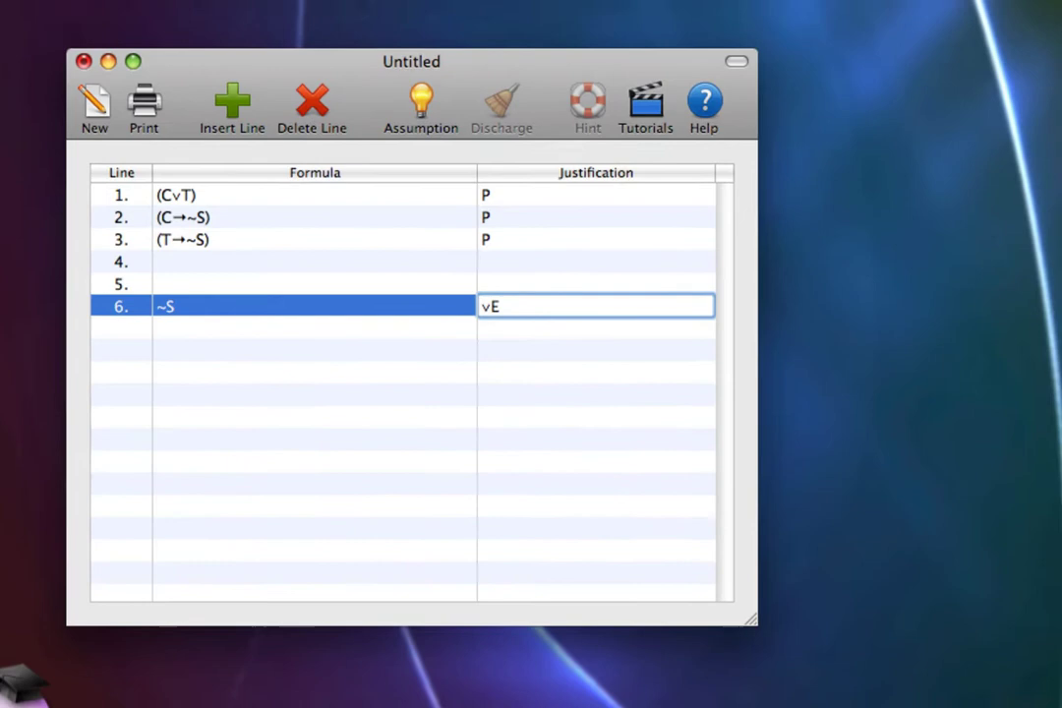
Commit vE and use (C∨T) from line 1 as the origin disjunction
{"action": "key", "text": "Return"}
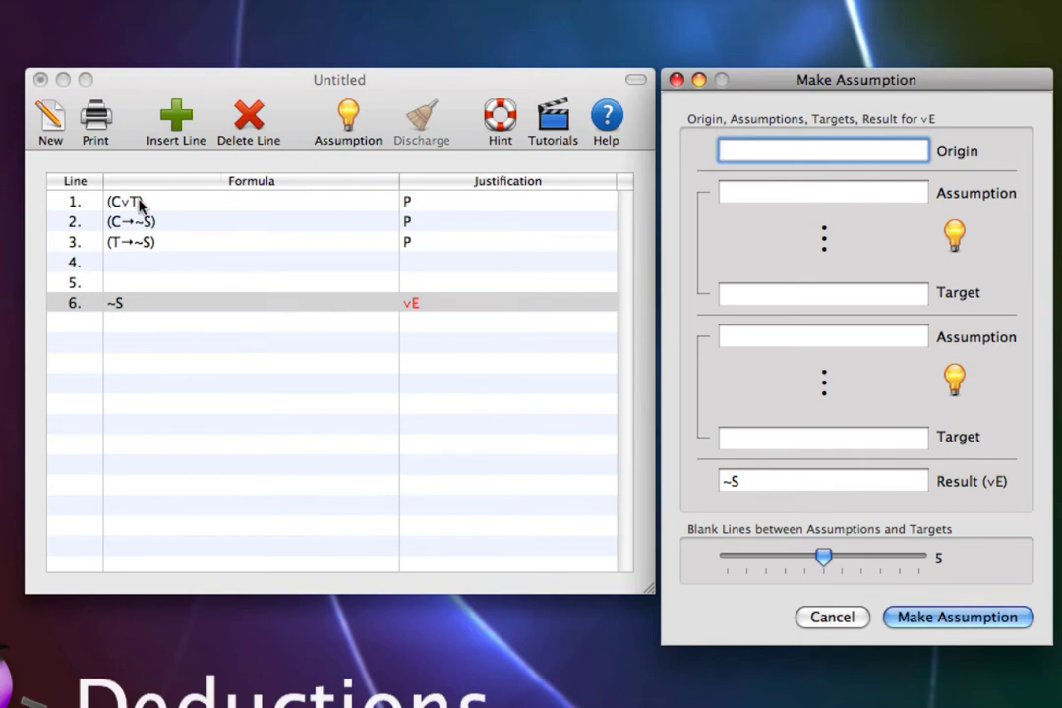
{"action": "left_click_drag", "start_coordinate": [137, 204], "coordinate": [752, 150]}
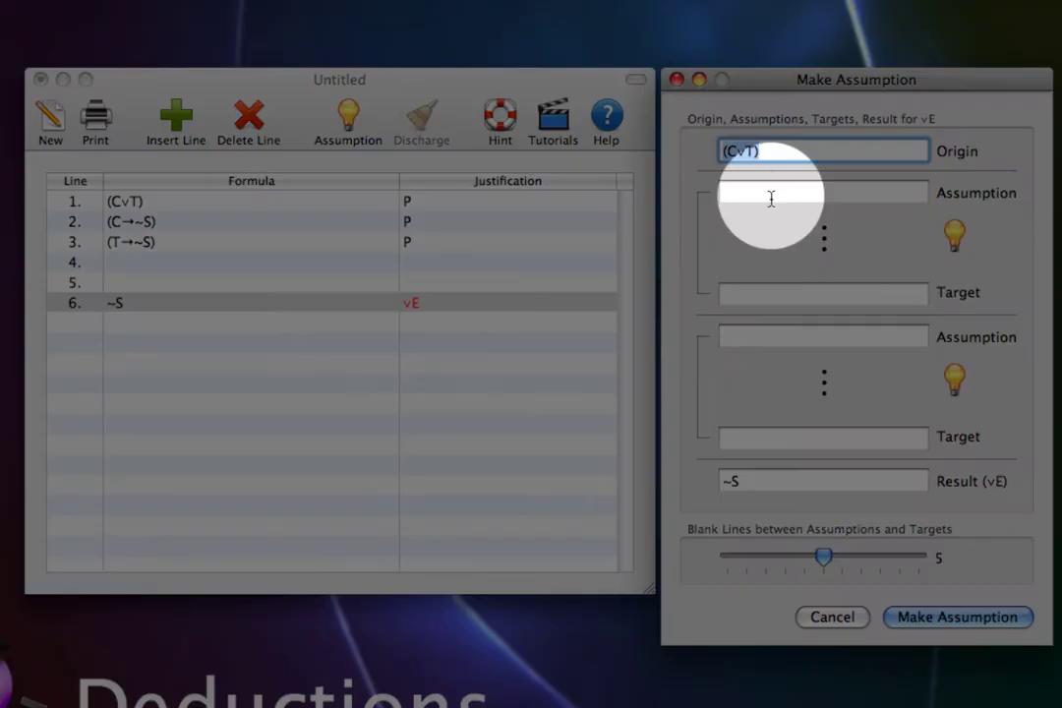
{"action": "left_click", "coordinate": [771, 196]}
Set assumptions C and T, with ~S as the target of both subproofs
{"action": "type", "text": "C"}
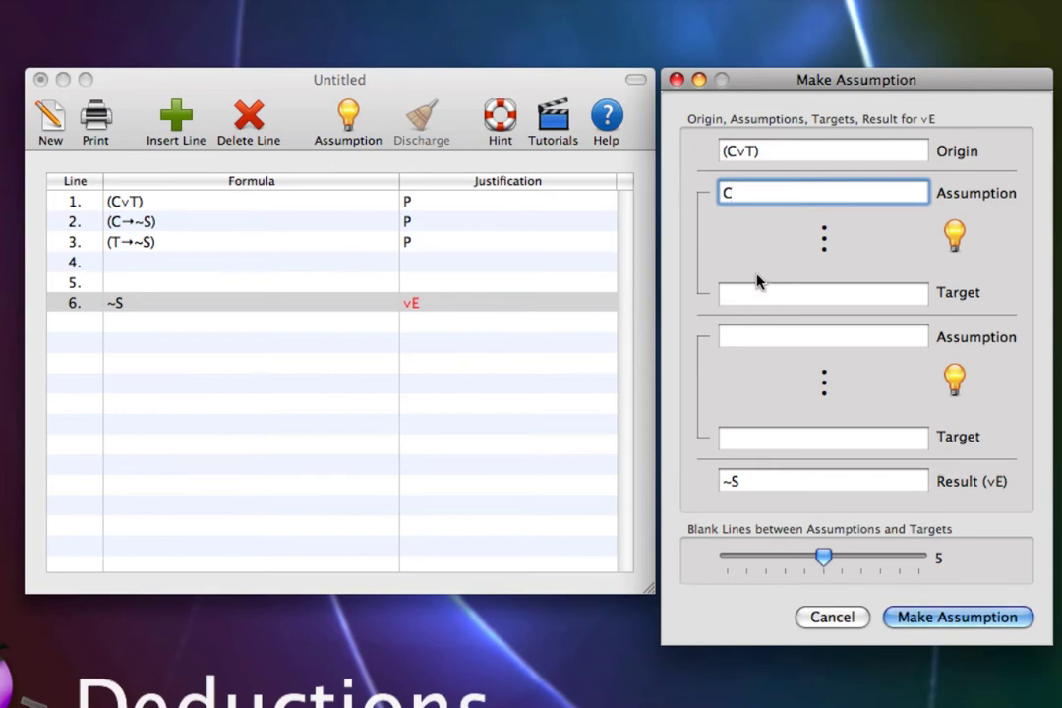
{"action": "key", "text": "Tab"}
{"action": "left_click", "coordinate": [753, 338]}
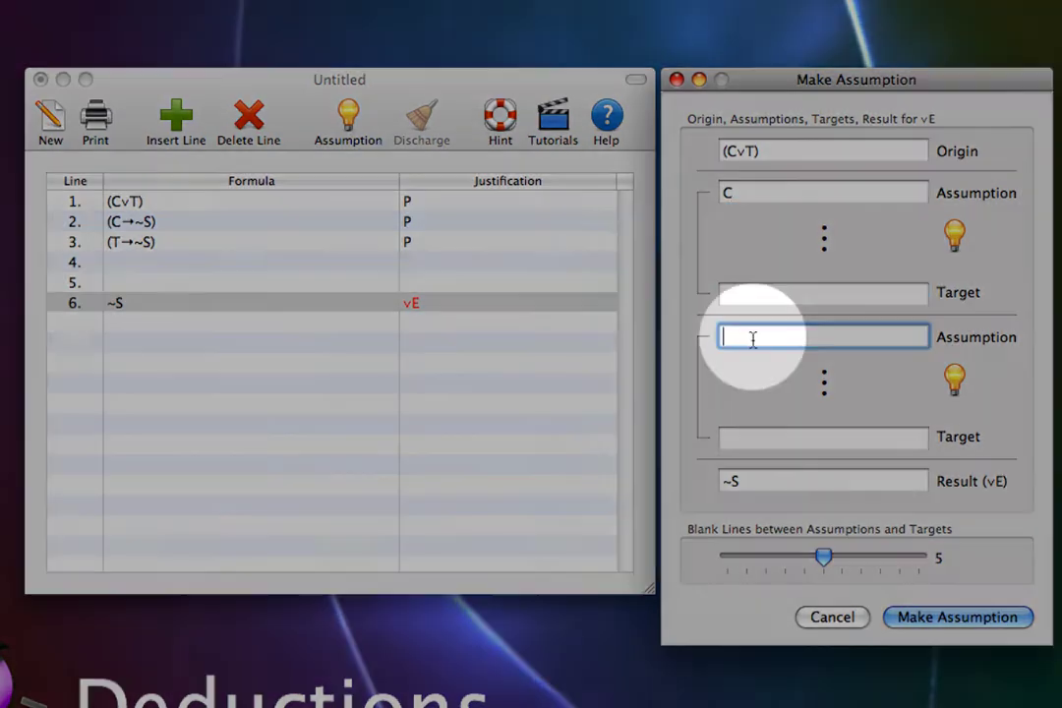
{"action": "type", "text": "T"}
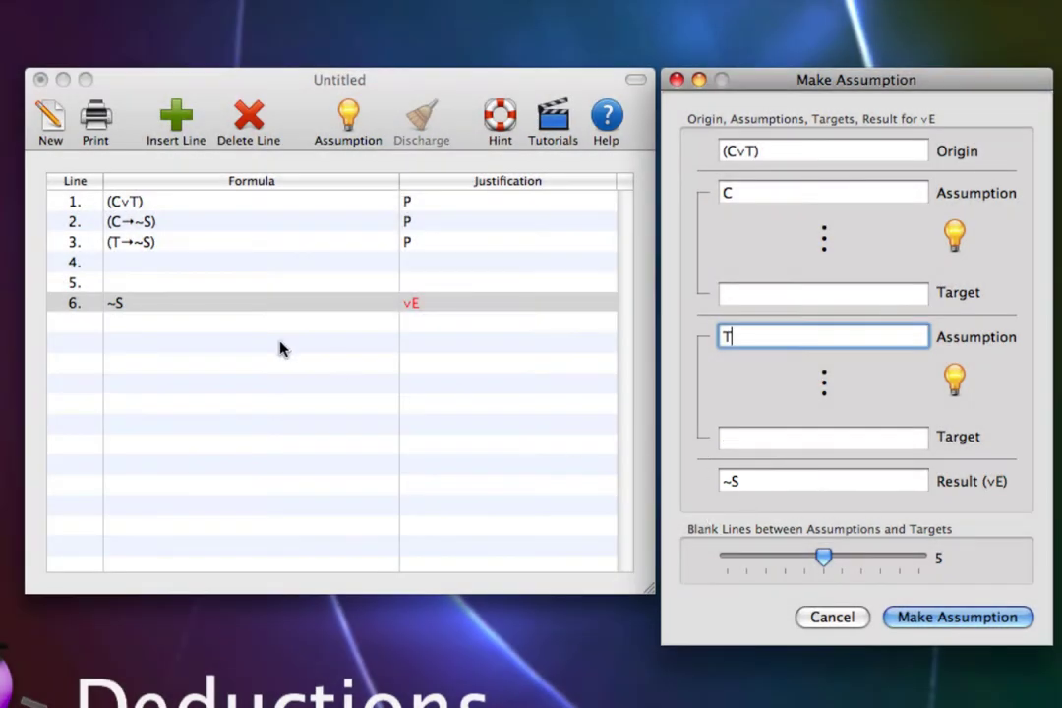
{"action": "left_click_drag", "start_coordinate": [116, 308], "coordinate": [733, 295]}
{"action": "left_click_drag", "start_coordinate": [111, 307], "coordinate": [784, 463]}
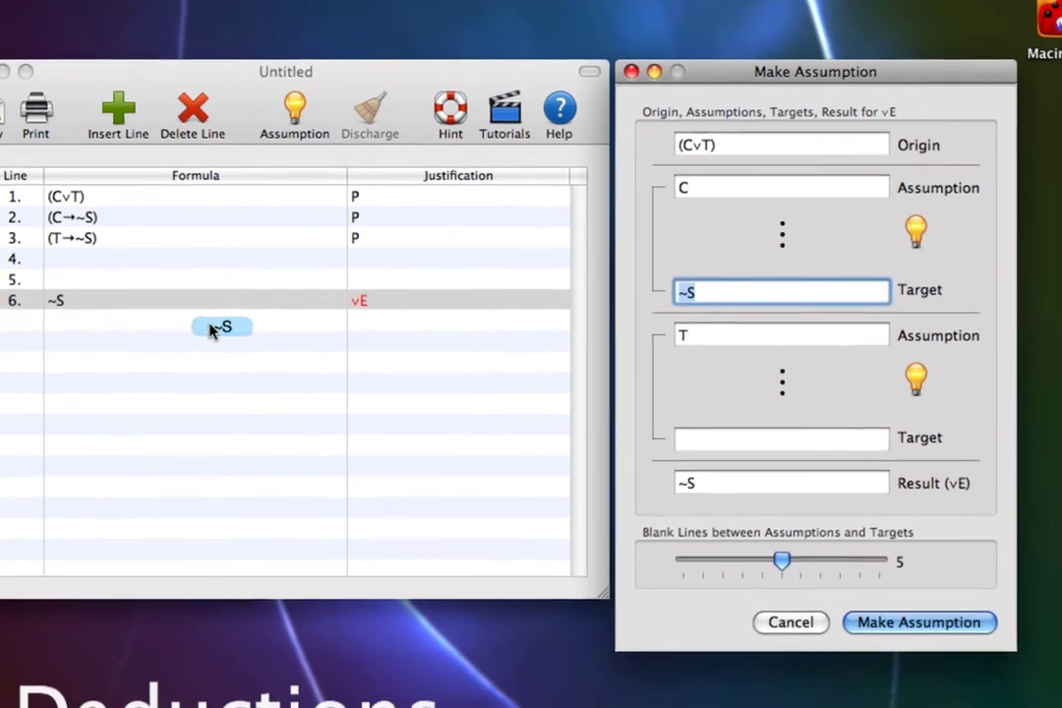
{"action": "left_click_drag", "start_coordinate": [606, 469], "coordinate": [605, 444]}
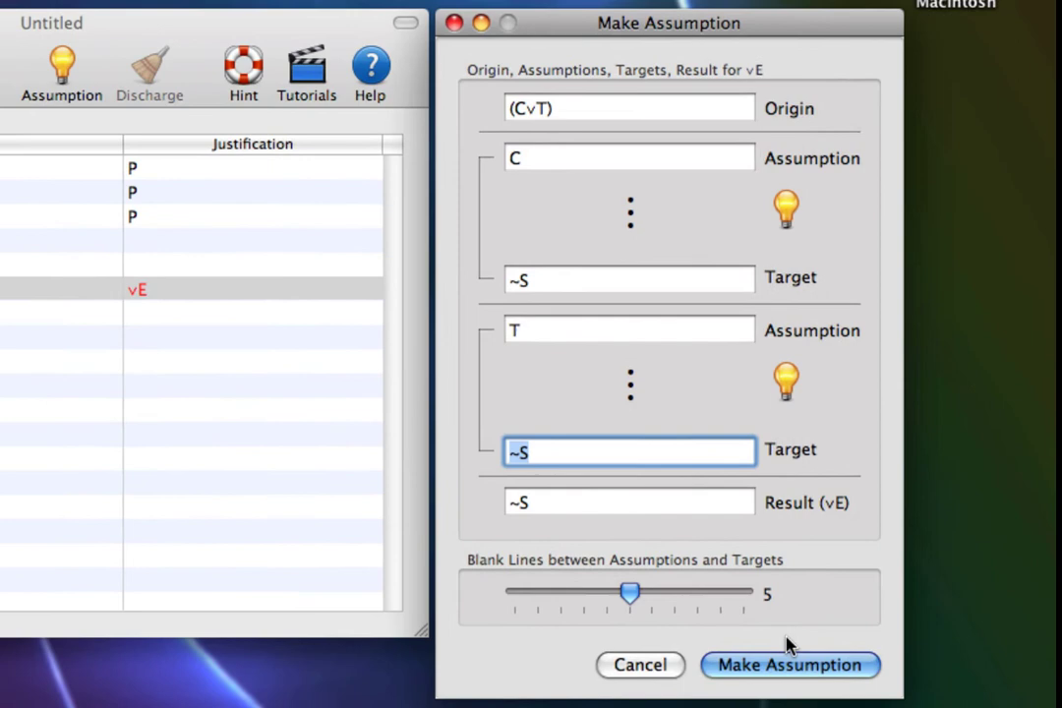
{"action": "left_click", "coordinate": [789, 665]}
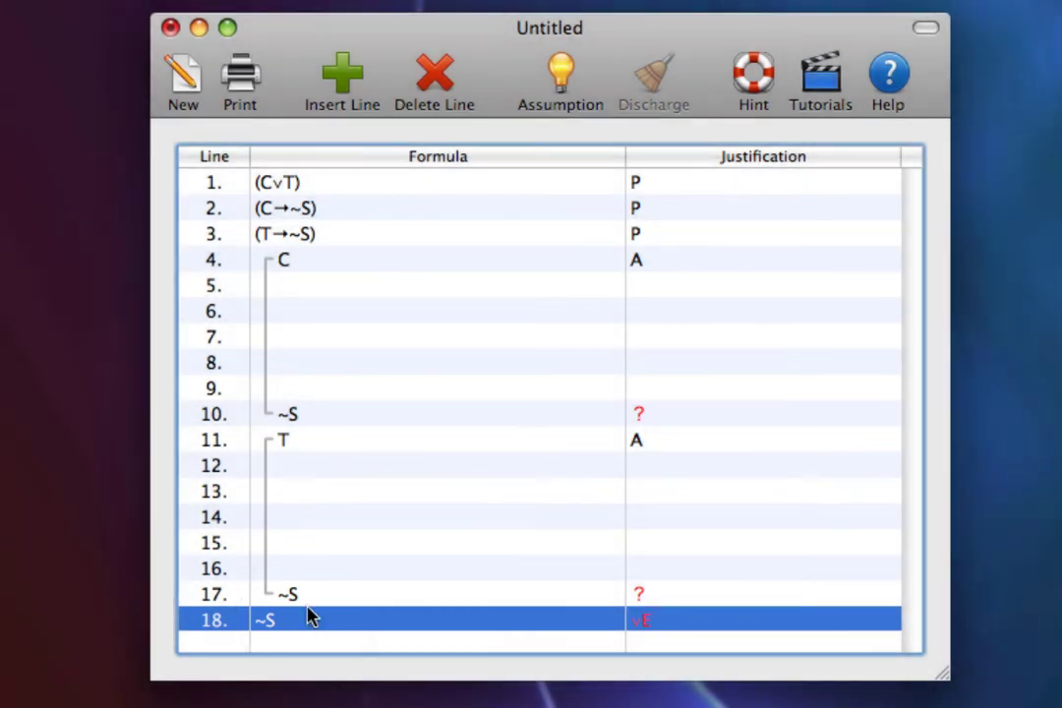
Delete the empty lines in the C subproof and justify line 5's ~S as 2,4 →E
{"action": "left_click", "coordinate": [300, 286]}
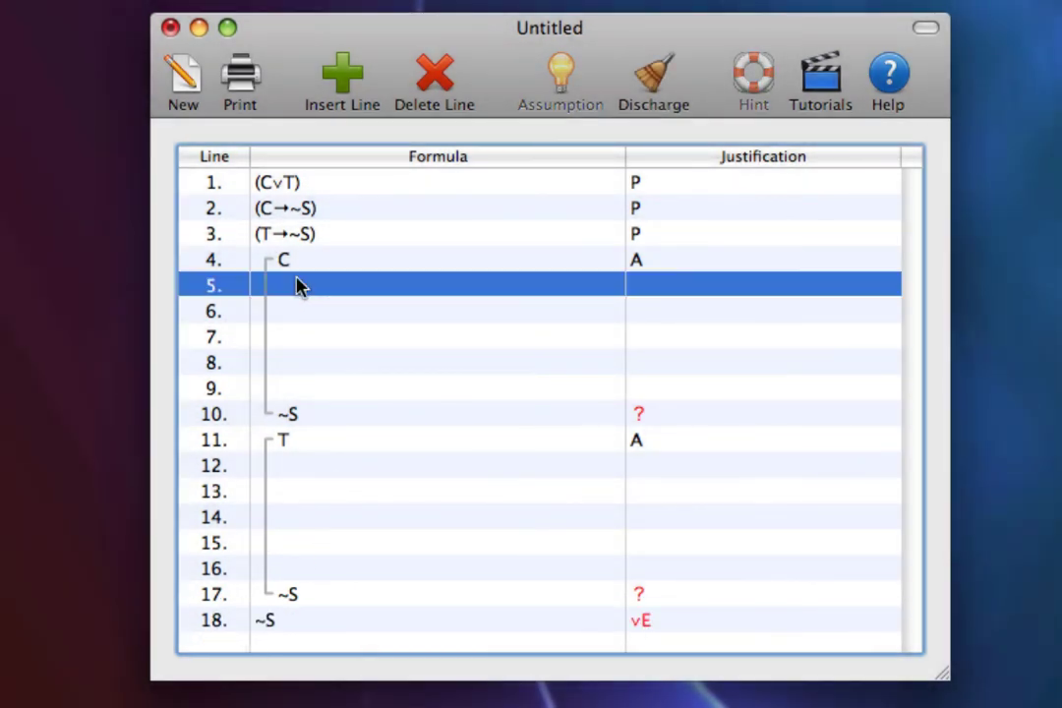
{"action": "key", "text": "BackSpace"}
{"action": "key", "text": "BackSpace"}
{"action": "key", "text": "BackSpace"}
{"action": "key", "text": "BackSpace"}
{"action": "key", "text": "BackSpace"}
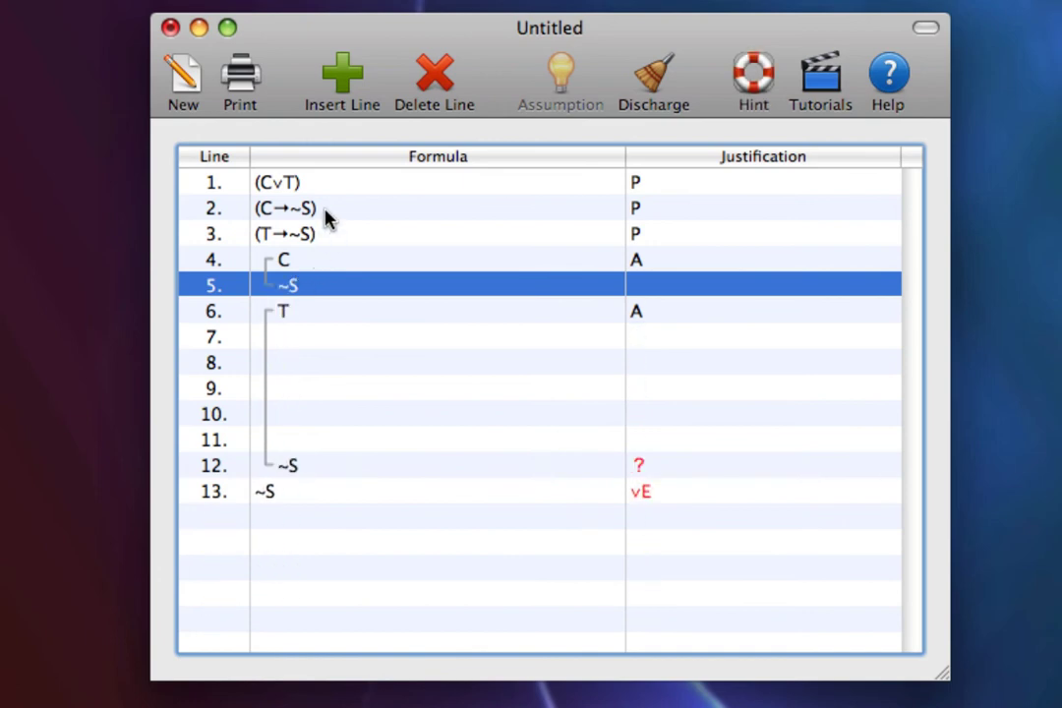
{"action": "left_click", "coordinate": [352, 285]}
{"action": "type", "text": "2"}
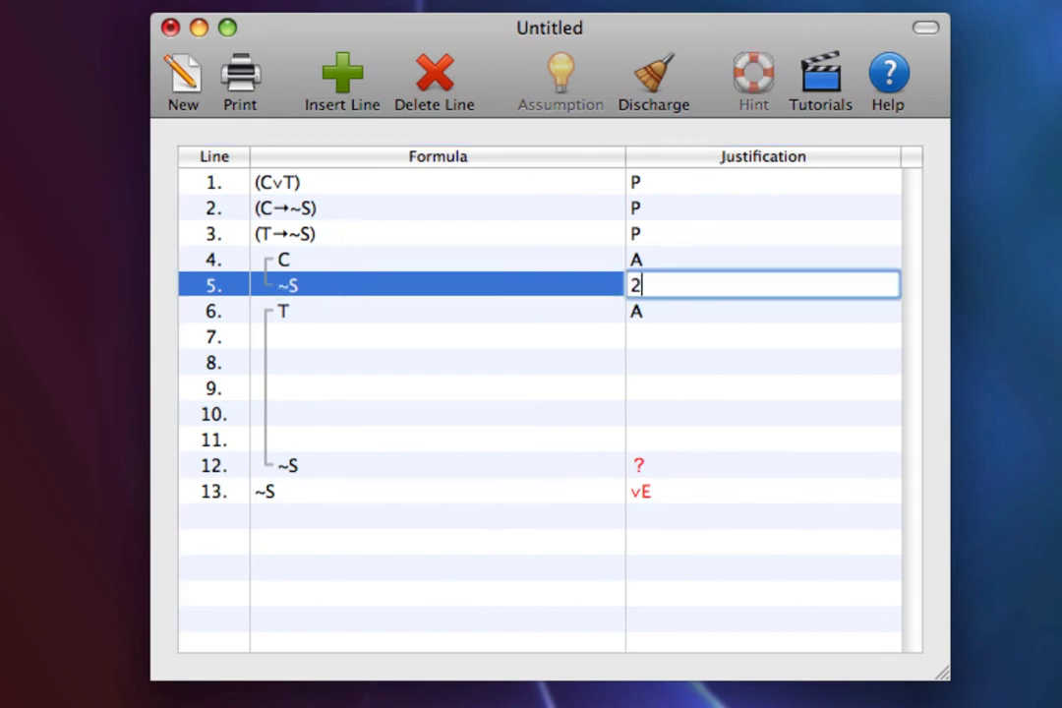
{"action": "type", "text": ",4 →E"}
{"action": "key", "text": "Return"}
Delete the empty lines in the T subproof and justify line 7's ~S as 3,6 →E
{"action": "key", "text": "Down"}
{"action": "key", "text": "BackSpace"}
{"action": "key", "text": "BackSpace"}
{"action": "key", "text": "BackSpace"}
{"action": "key", "text": "BackSpace"}
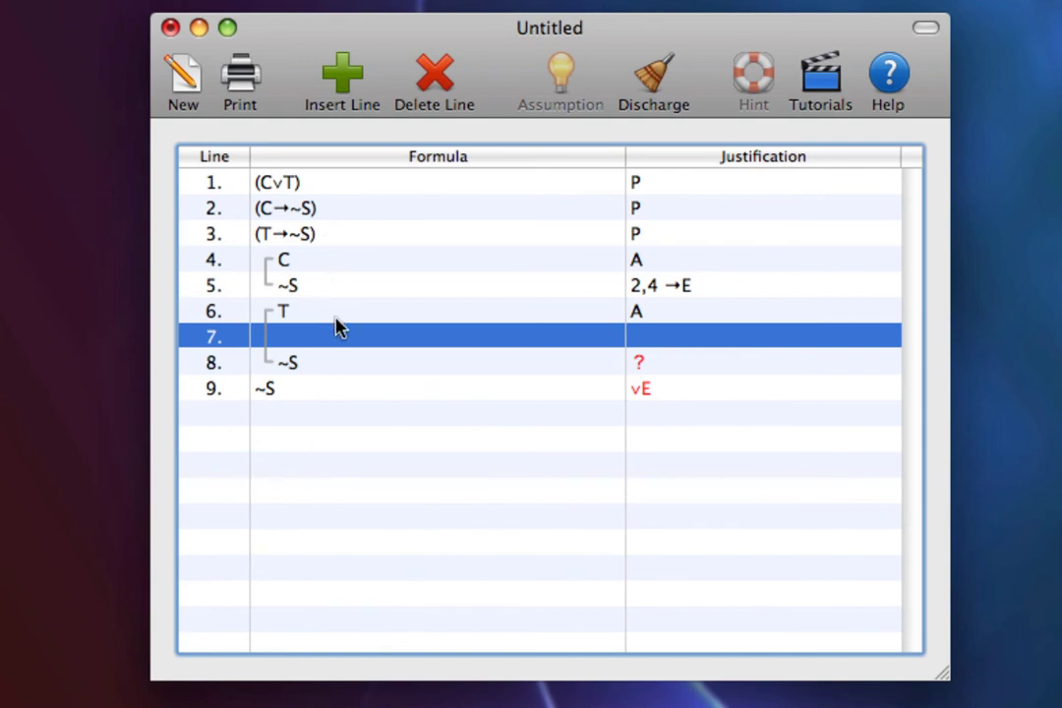
{"action": "key", "text": "BackSpace"}
{"action": "key", "text": "Tab"}
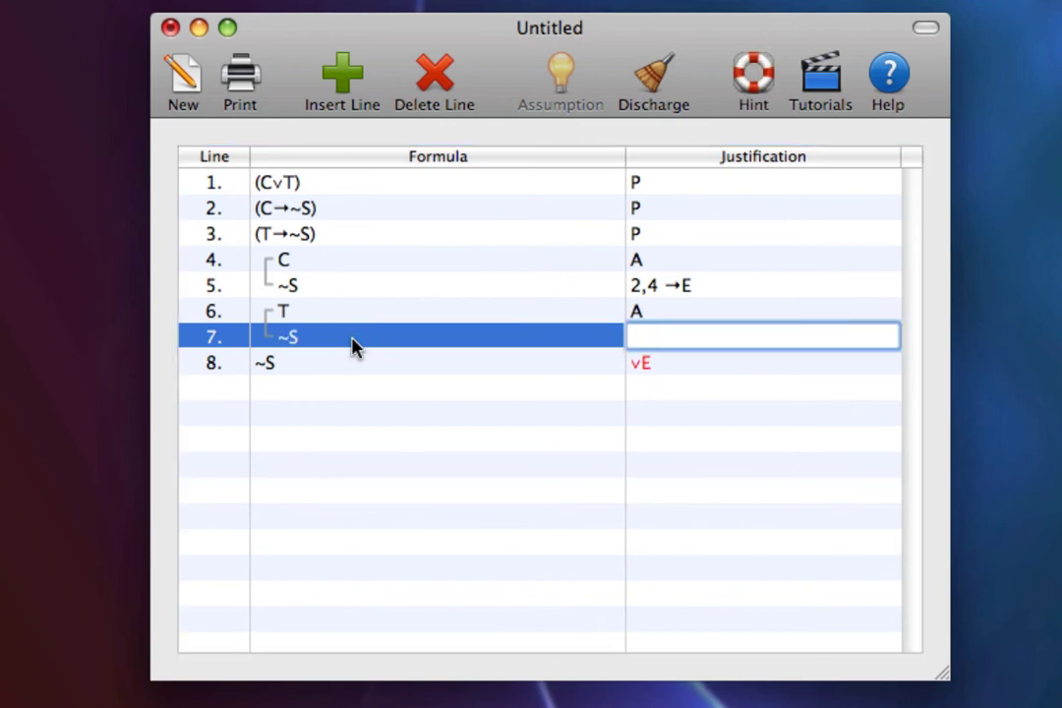
{"action": "type", "text": "3,6 →E"}
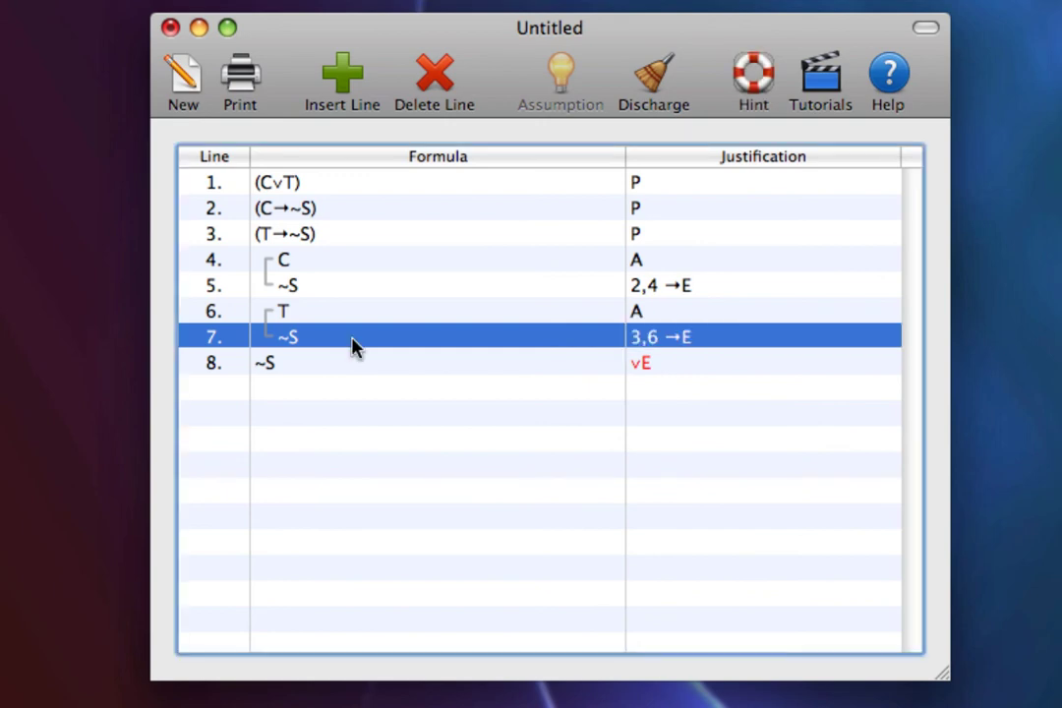
{"action": "key", "text": "Return"}
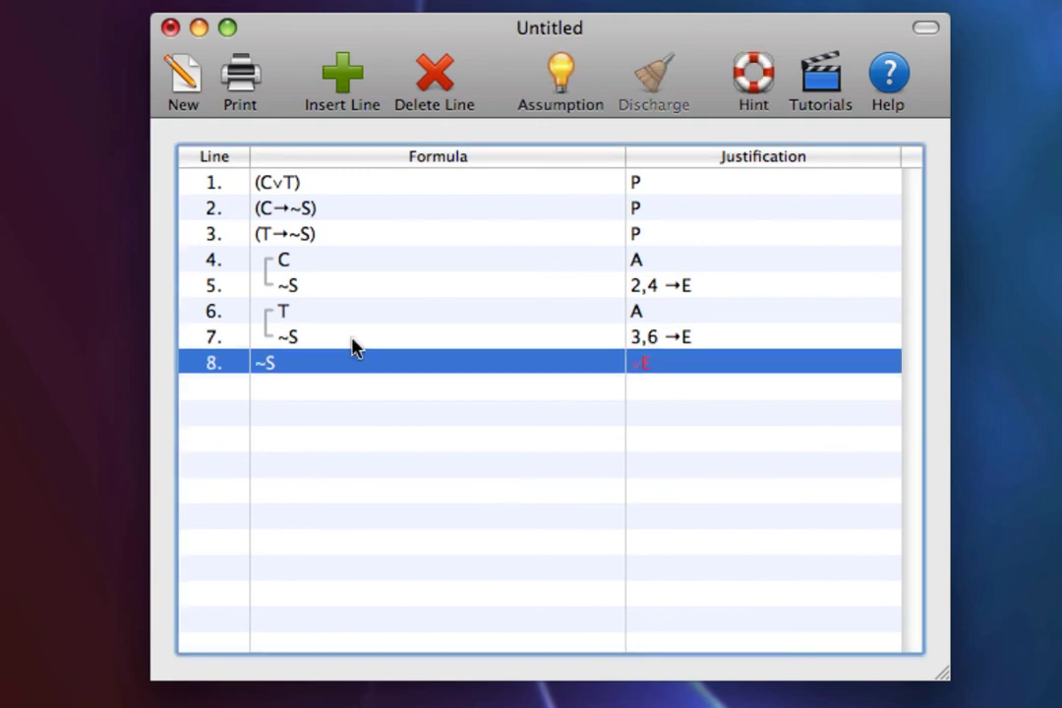
{"action": "key", "text": "Tab"}
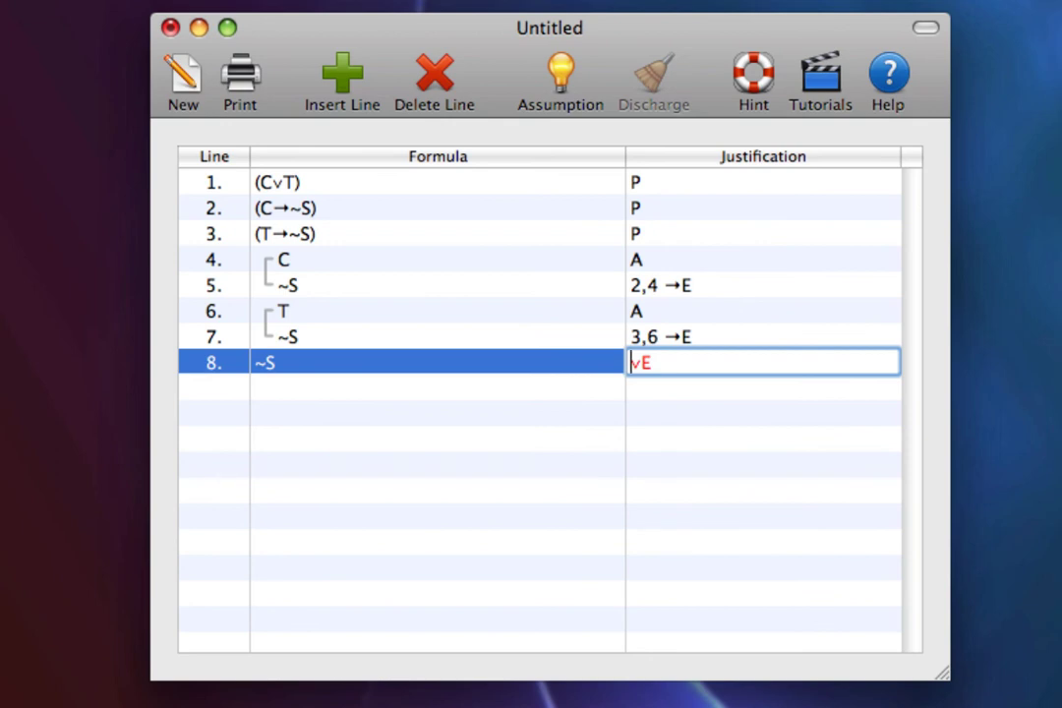
Complete line 8's justification as 1,4,5,6,7 ∨E
{"action": "type", "text": "1,"}
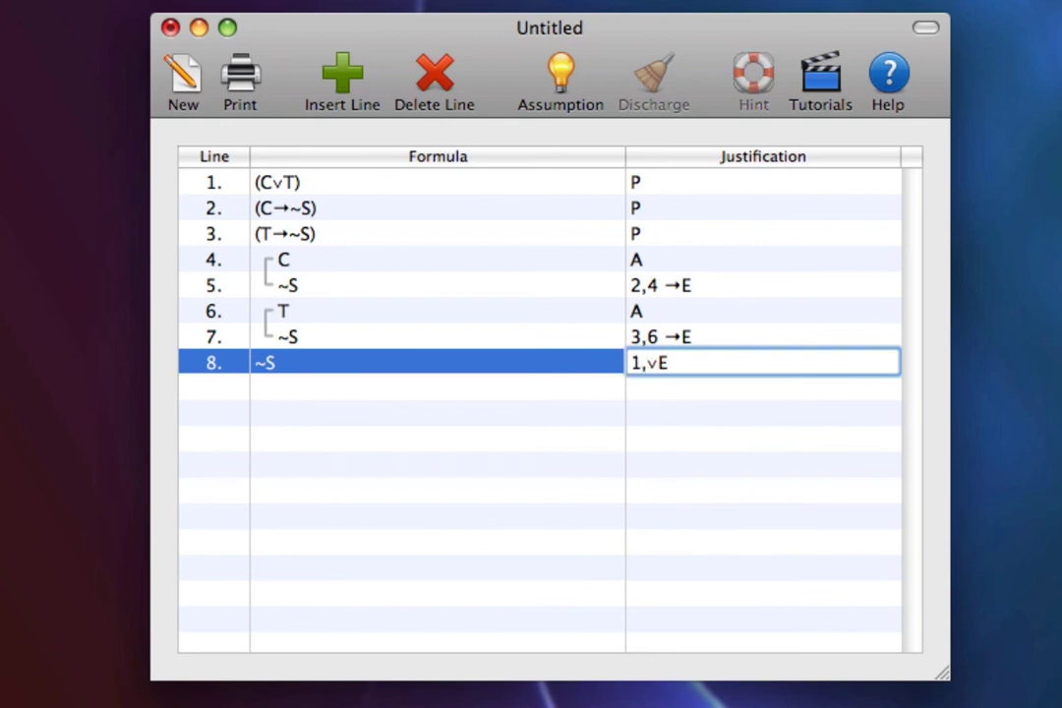
{"action": "type", "text": "4,5,6,"}
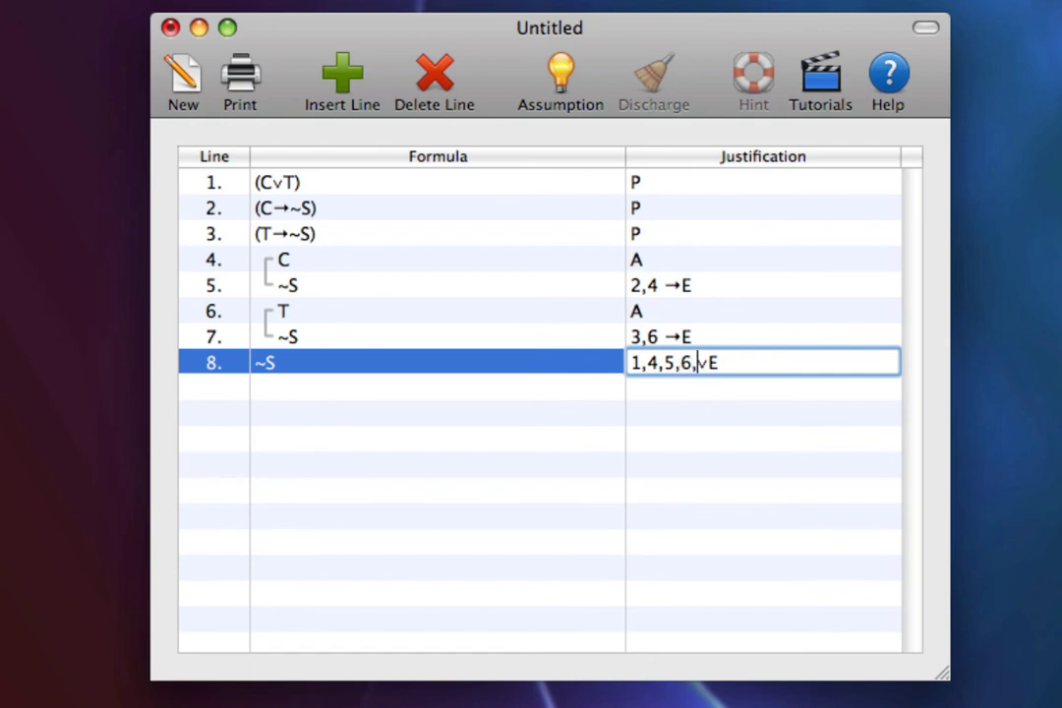
{"action": "type", "text": "7"}
{"action": "key", "text": "Return"}
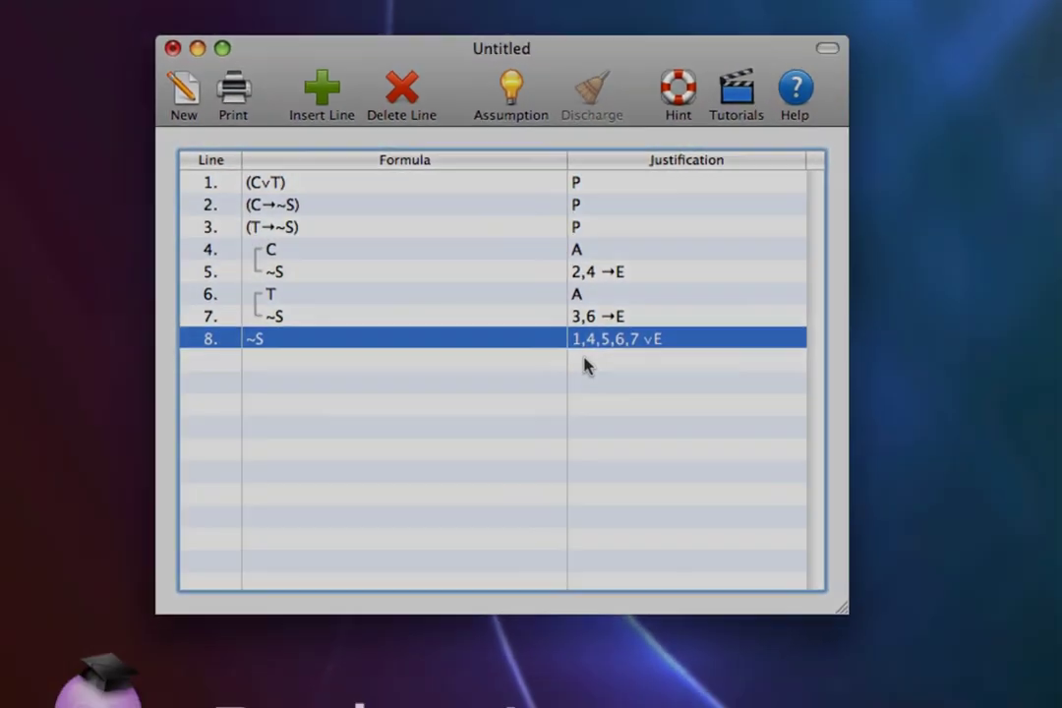